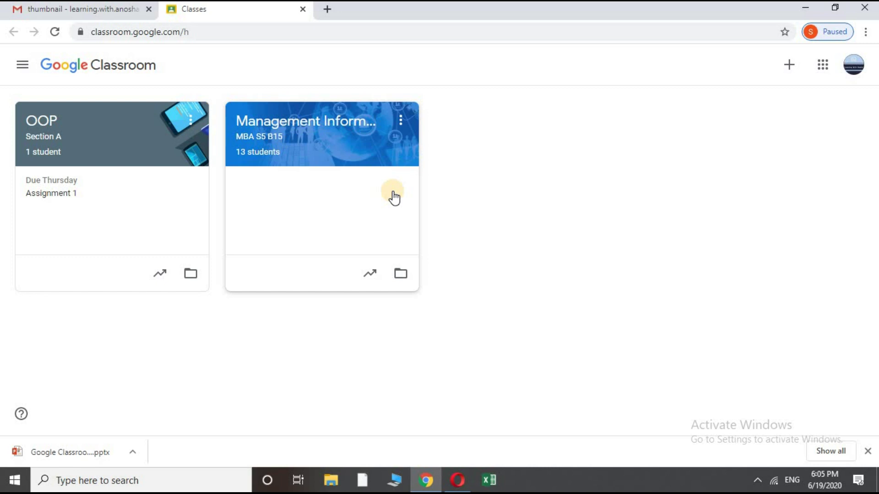
Step: Go to the OOP class's Classwork and expand Assignment 1's details
left_click(37, 128)
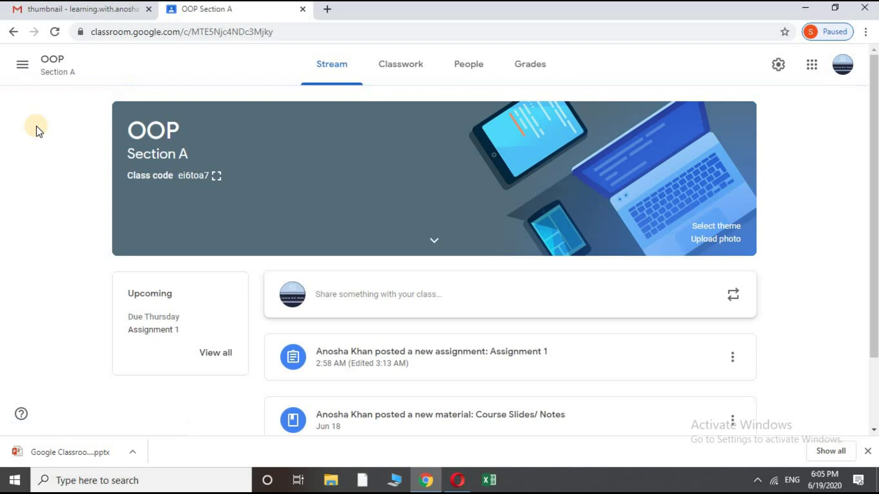
left_click(383, 69)
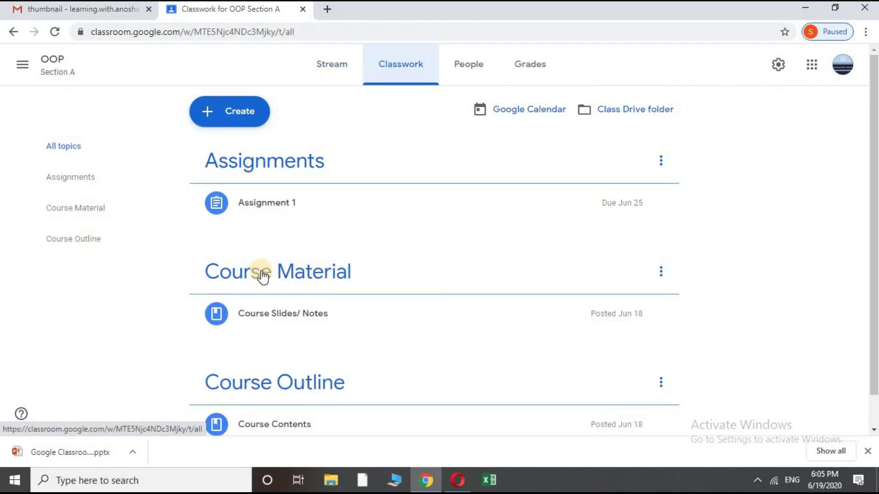
left_click(320, 203)
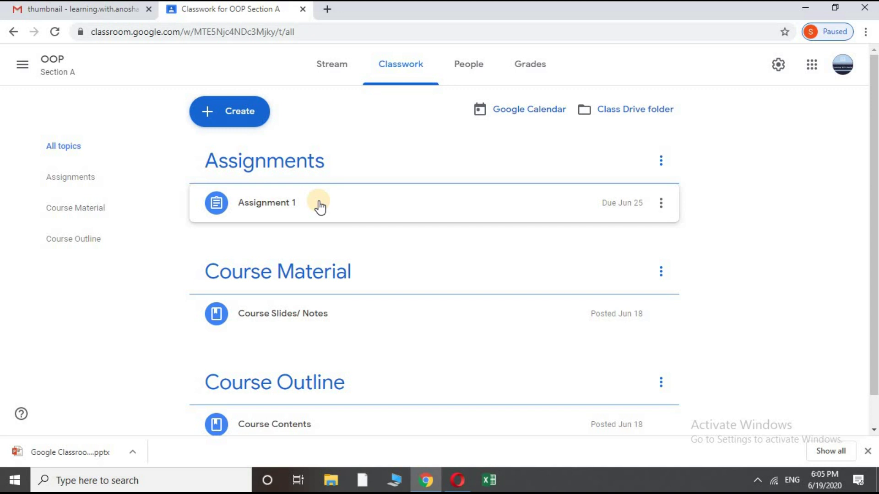
left_click(320, 205)
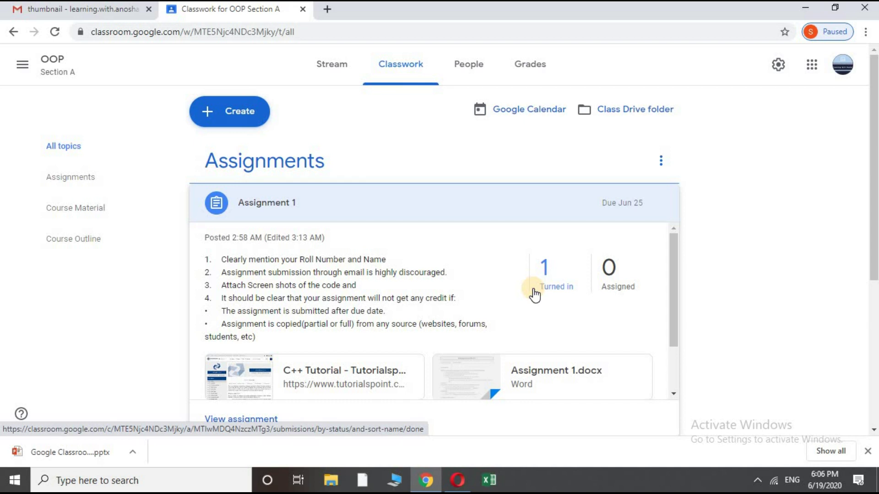
Step: Open the Assignment 1 page and the student's submitted Assignment Answer document
left_click(226, 421)
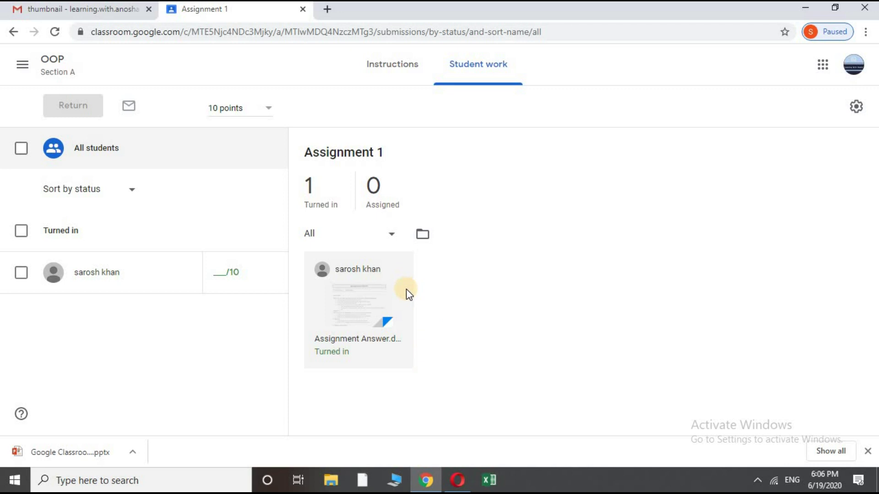
left_click(357, 302)
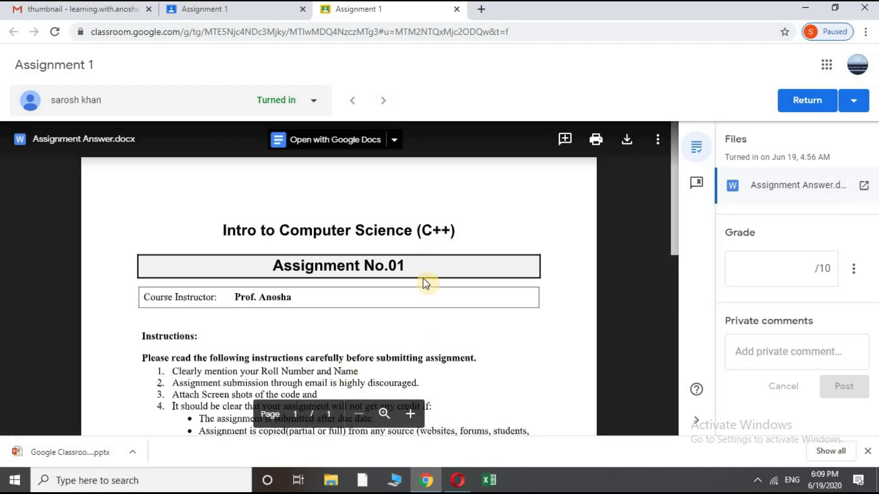
scroll(428, 283, "down", 1)
scroll(427, 283, "down", 3)
scroll(428, 283, "down", 3)
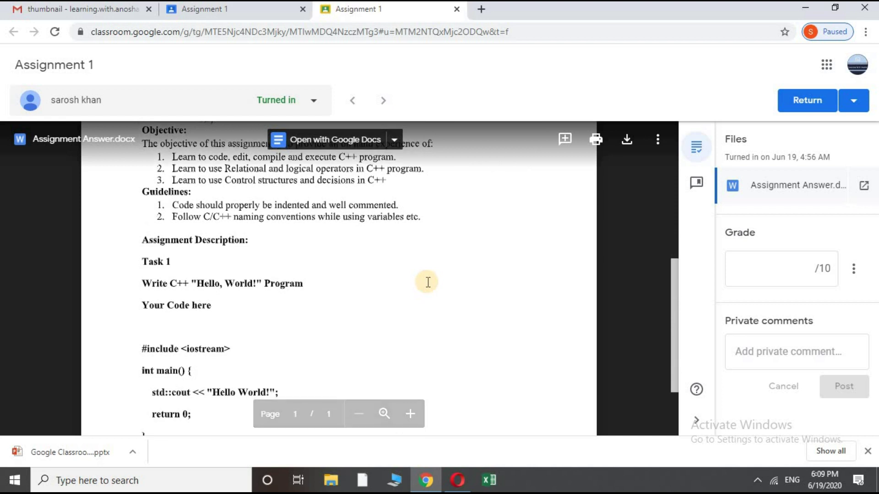
scroll(425, 282, "down", 2)
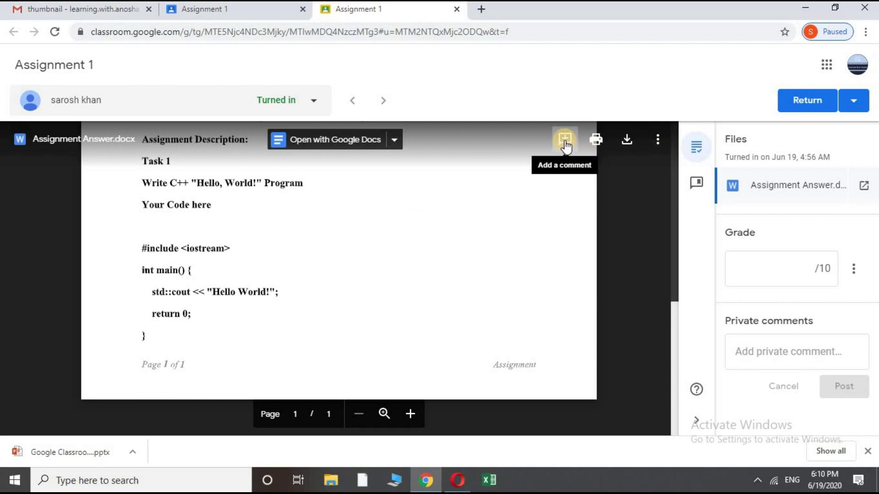
Step: Post 'you can use using namespace std;' as a comment on the Hello World cout line
left_click_drag(193, 314, 143, 315)
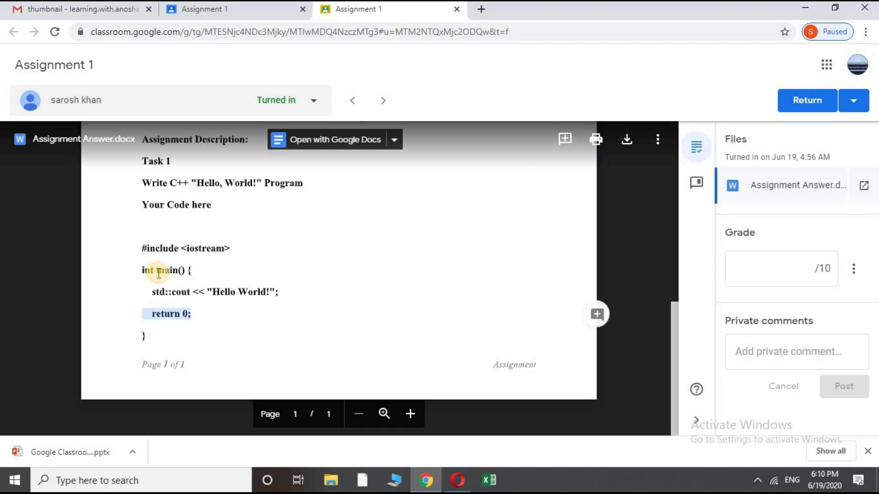
left_click(149, 291)
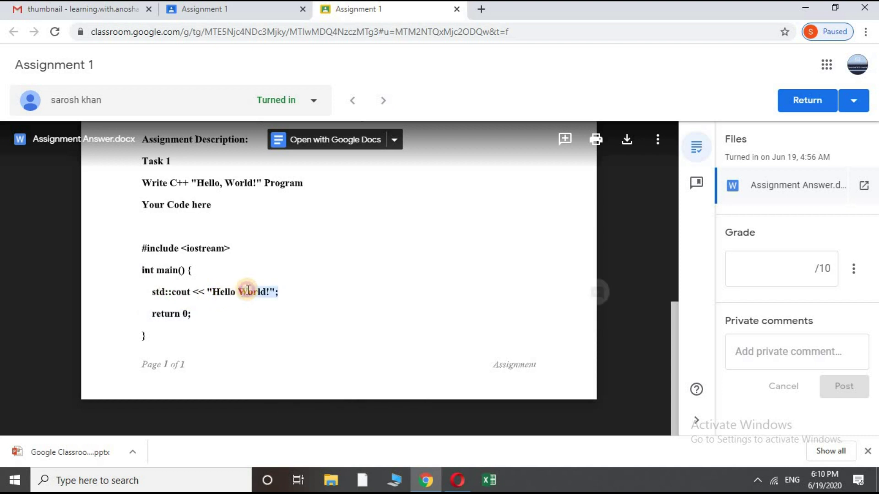
left_click_drag(152, 292, 279, 292)
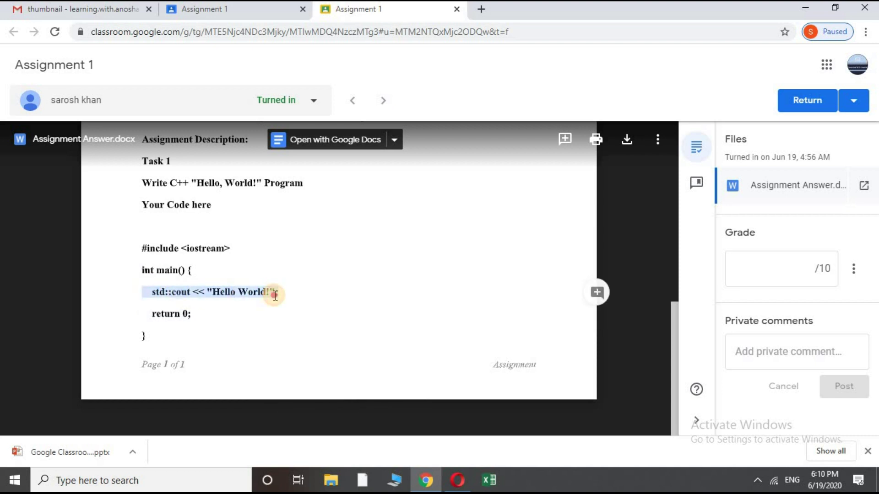
left_click(565, 142)
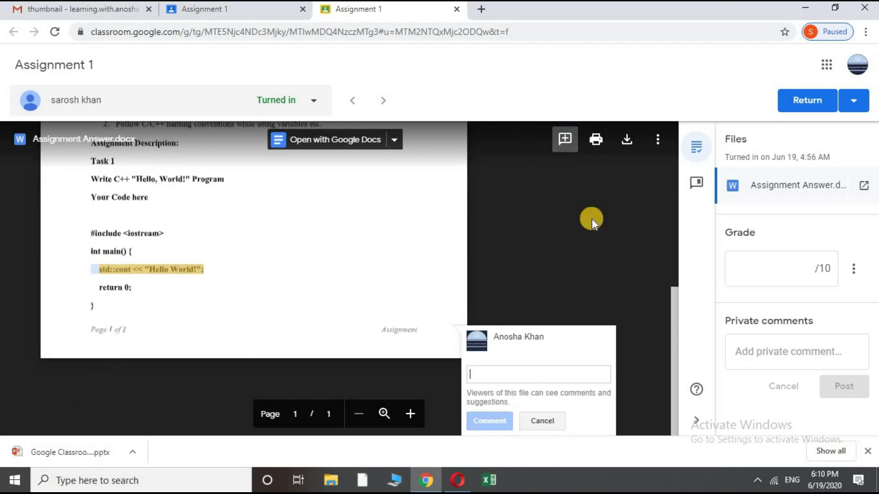
type("you can use using namespace std;")
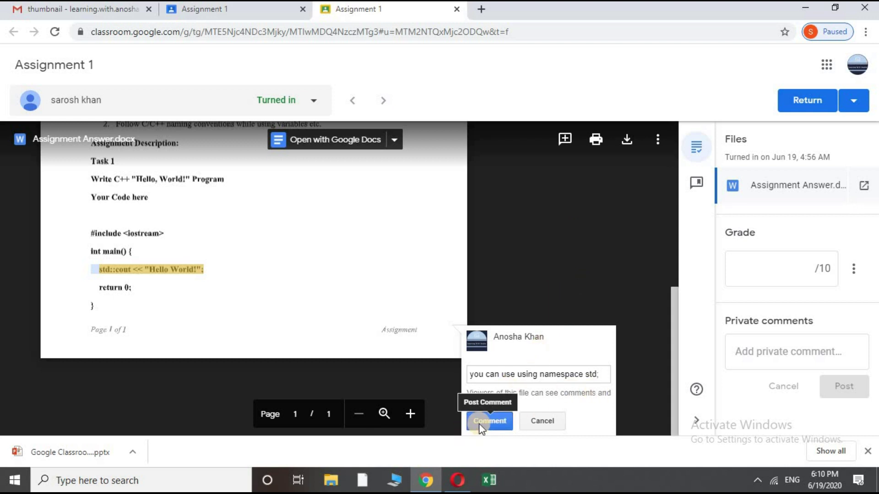
left_click(489, 421)
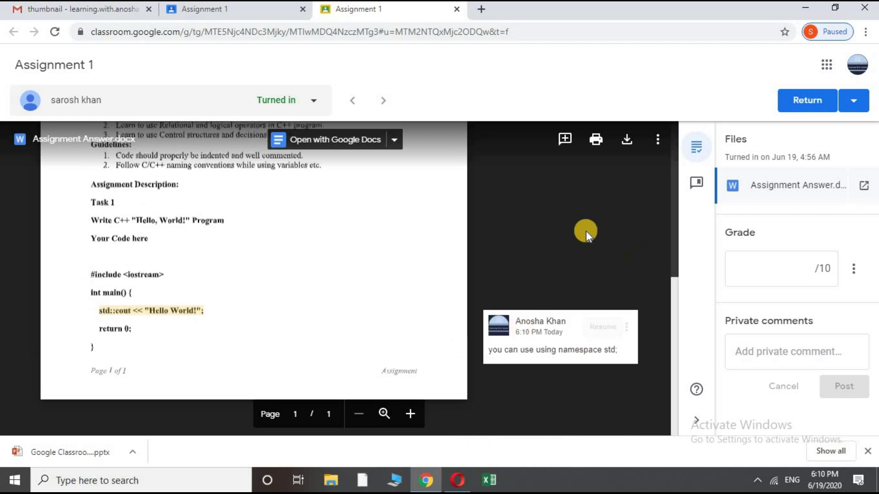
scroll(586, 231, "up", 3)
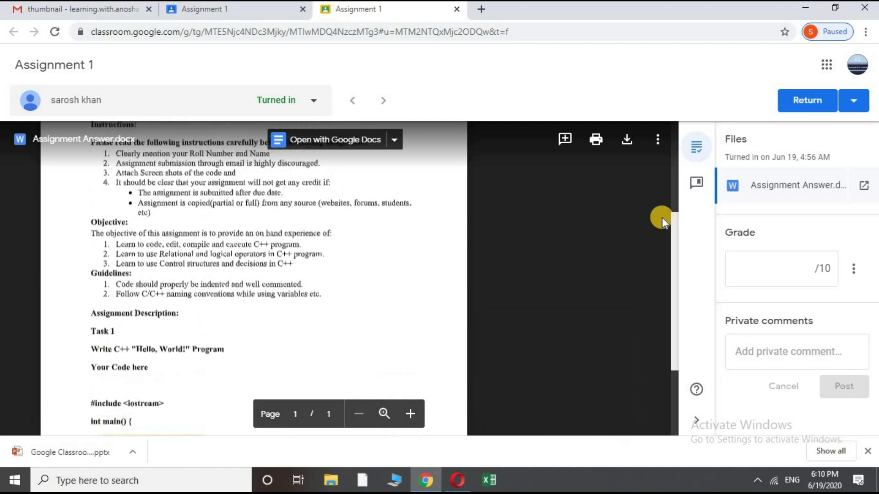
Step: Save 'excellent' and 'poor' as new remarks in the comment bank
left_click(696, 187)
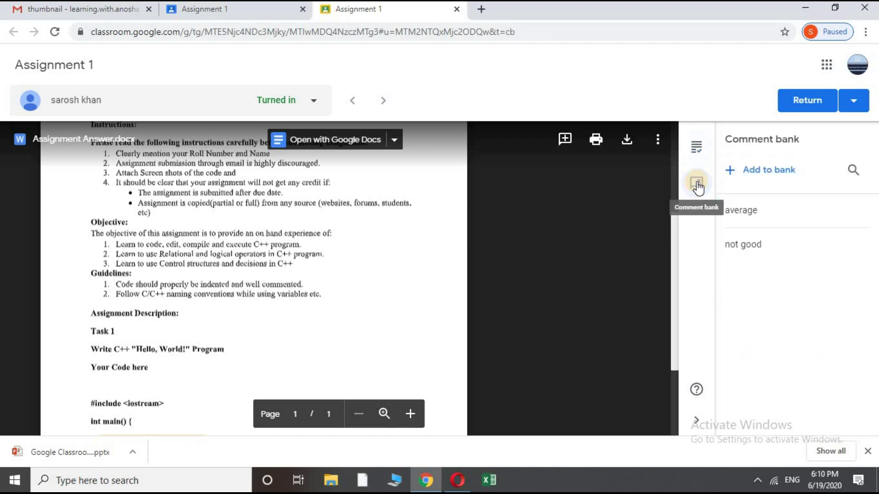
left_click(752, 172)
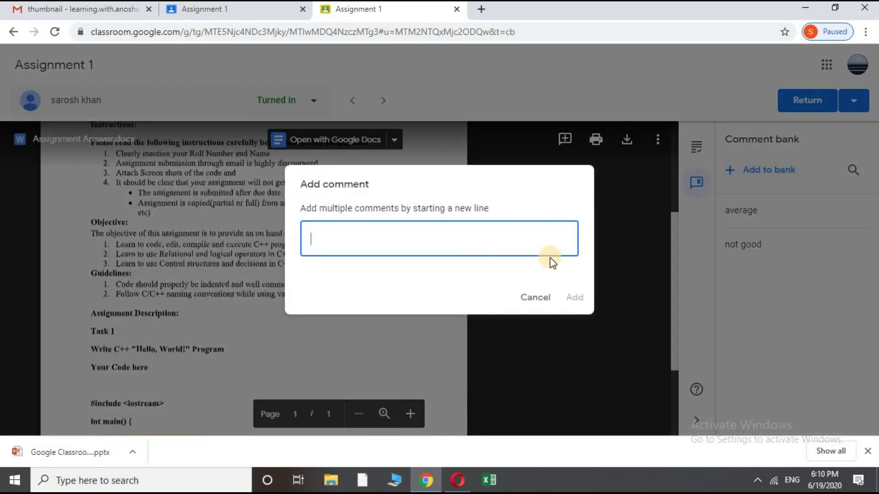
type("excellen")
type("t")
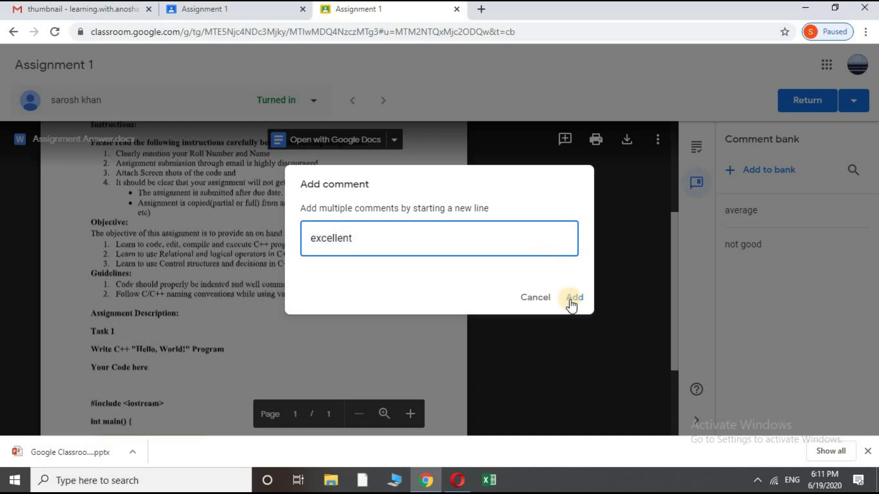
left_click(574, 296)
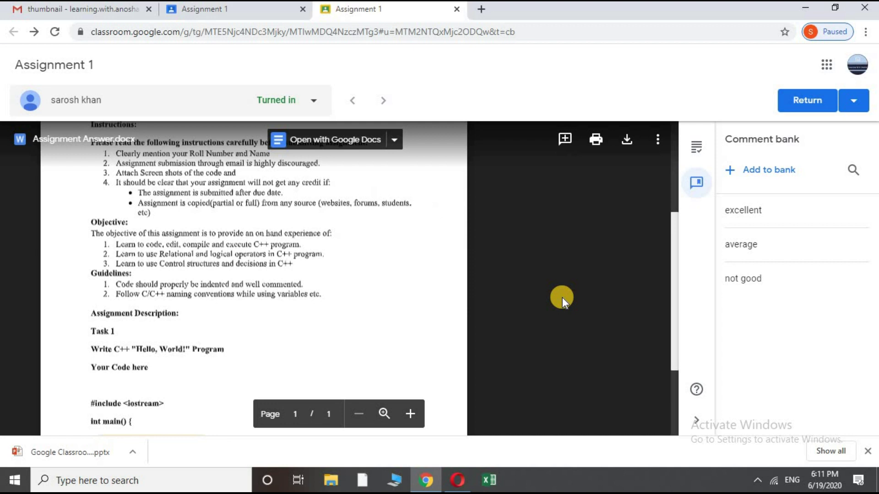
left_click(773, 174)
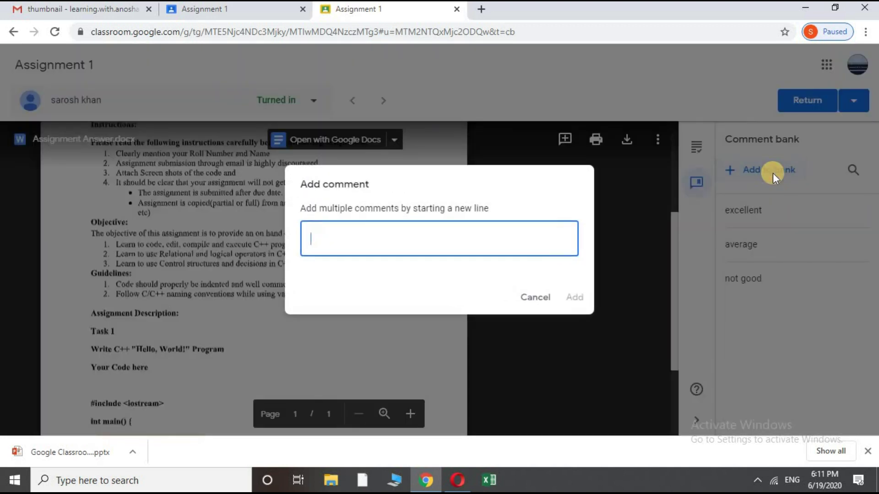
type("poor")
left_click(576, 297)
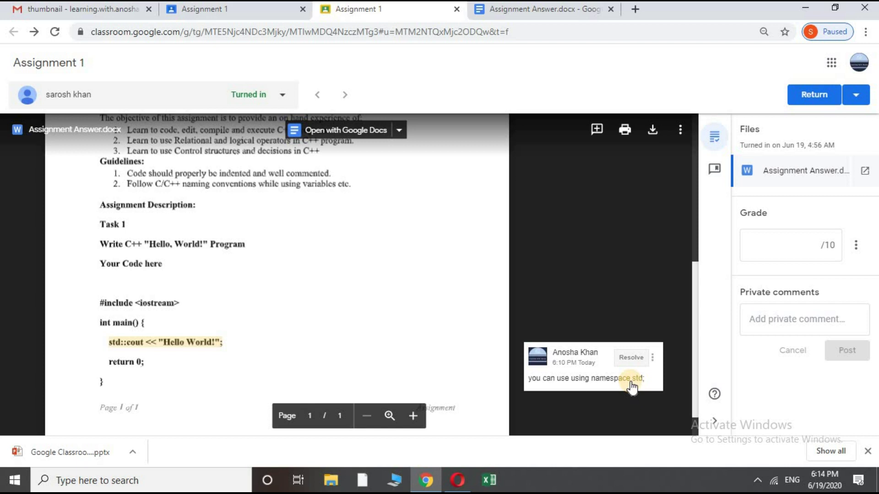
Step: Add the posted namespace comment to the comment bank and show the updated bank
left_click(654, 358)
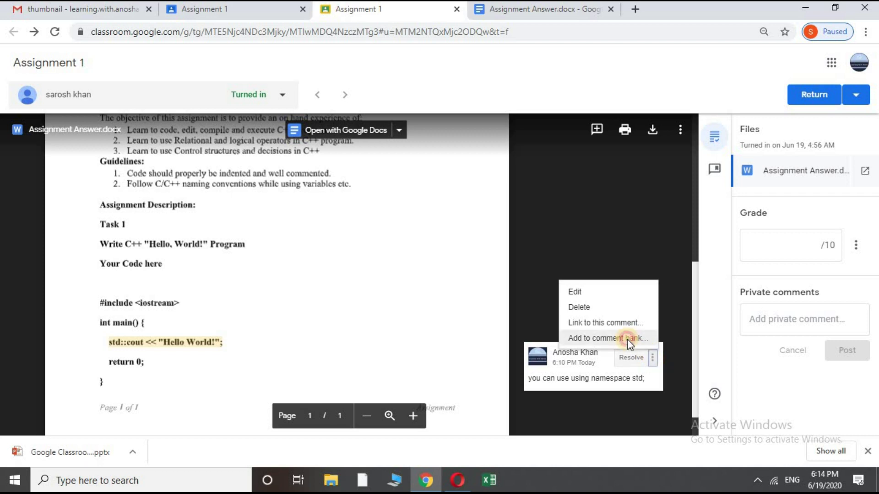
left_click(627, 339)
left_click(562, 291)
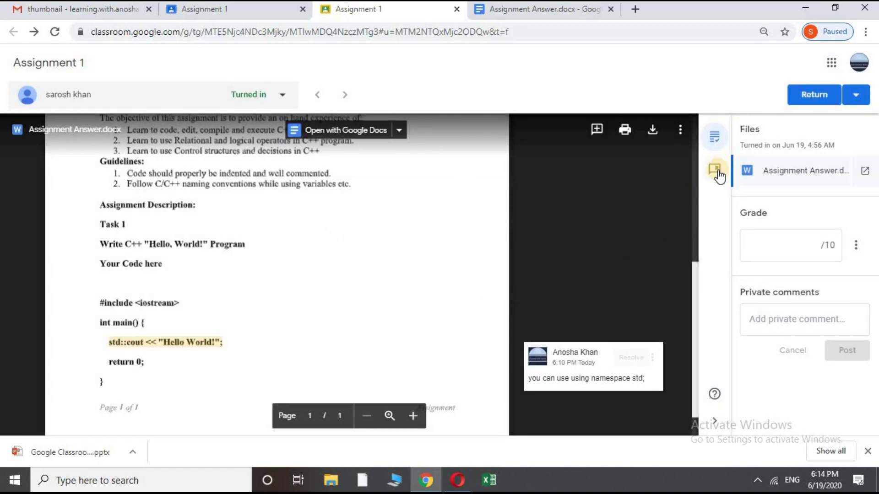
left_click(715, 170)
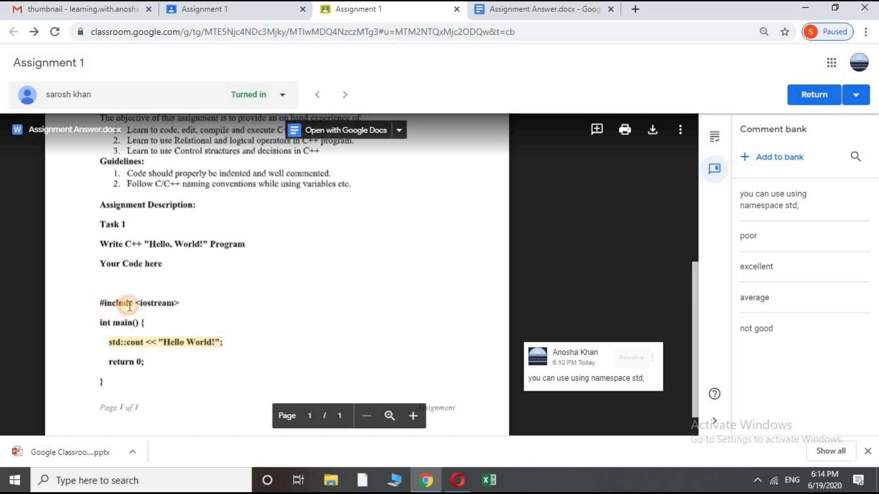
Step: Comment on <iostream> using the saved 'you can use using namespace std;' bank remark
left_click_drag(135, 303, 168, 303)
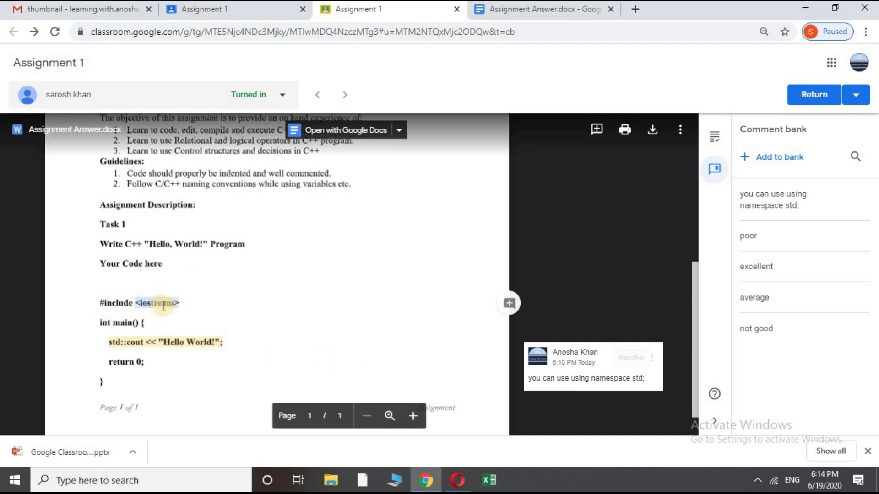
left_click(509, 303)
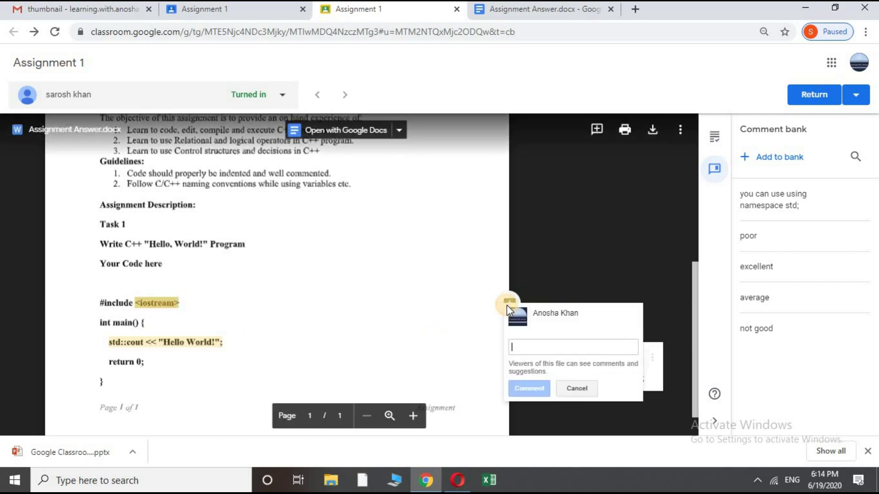
type("yo")
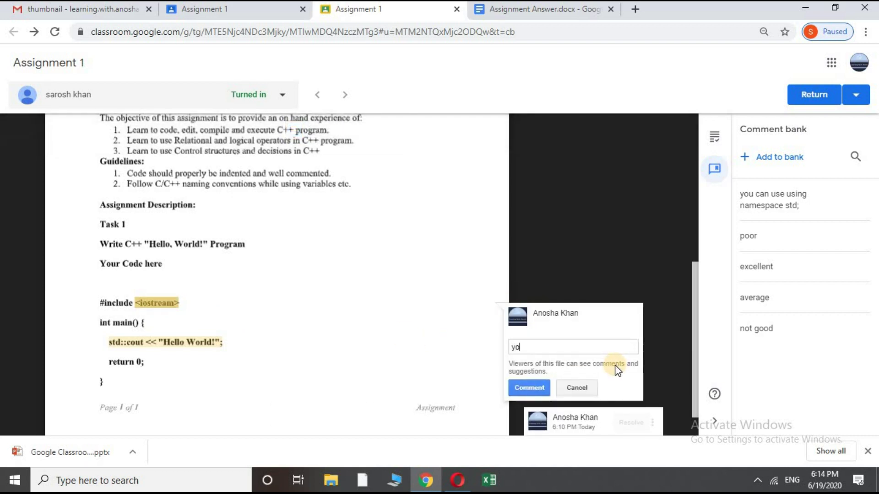
type("u")
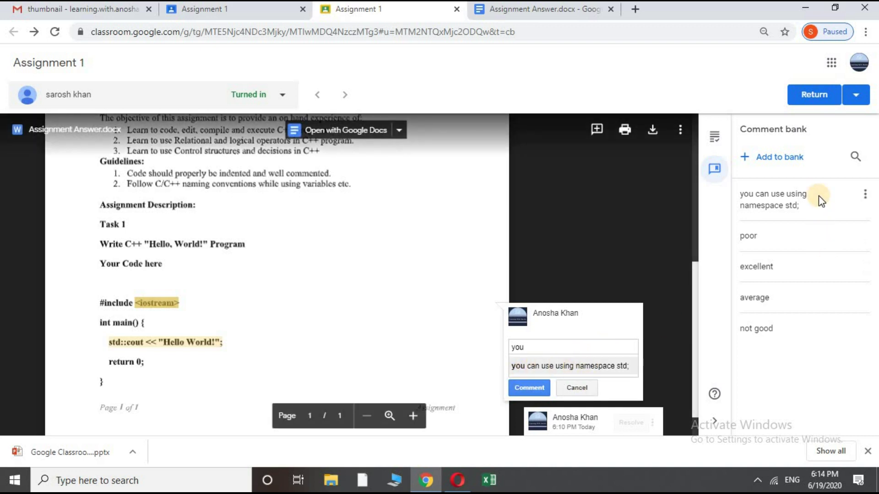
left_click(615, 368)
left_click(529, 388)
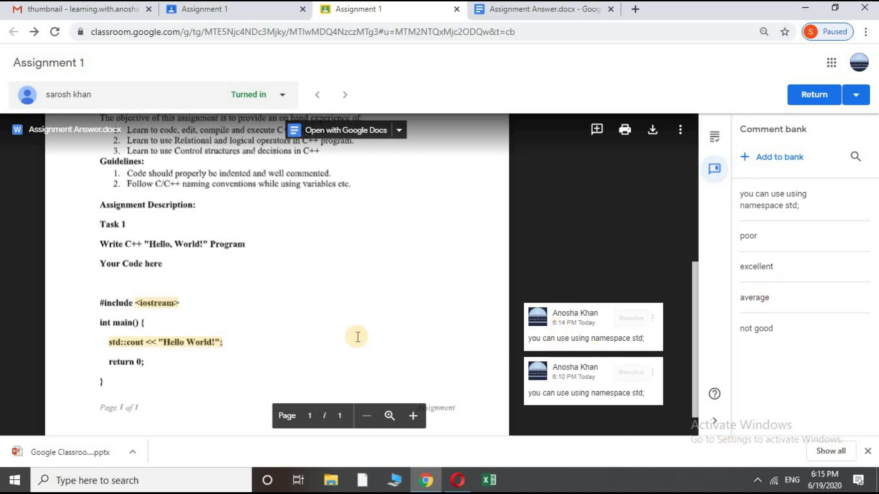
mouse_move(593, 327)
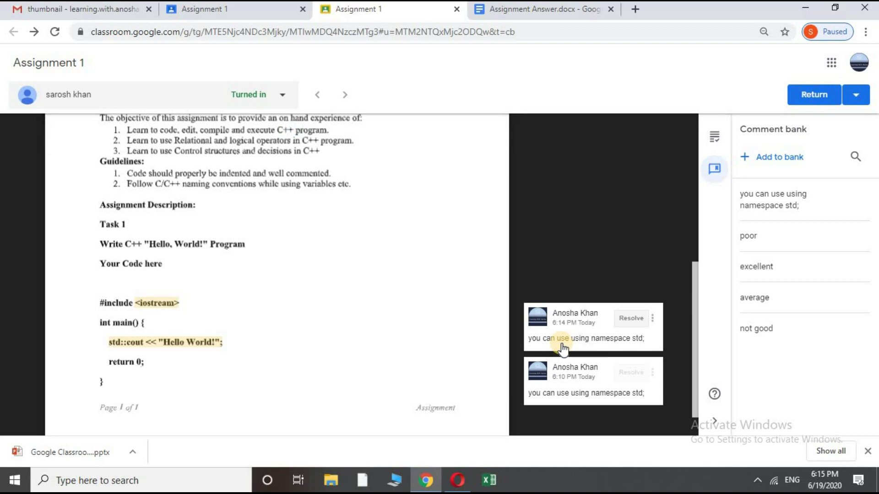
Step: Enter a grade of 9 out of 10 and post the private comment 'Keep it up'
left_click(714, 137)
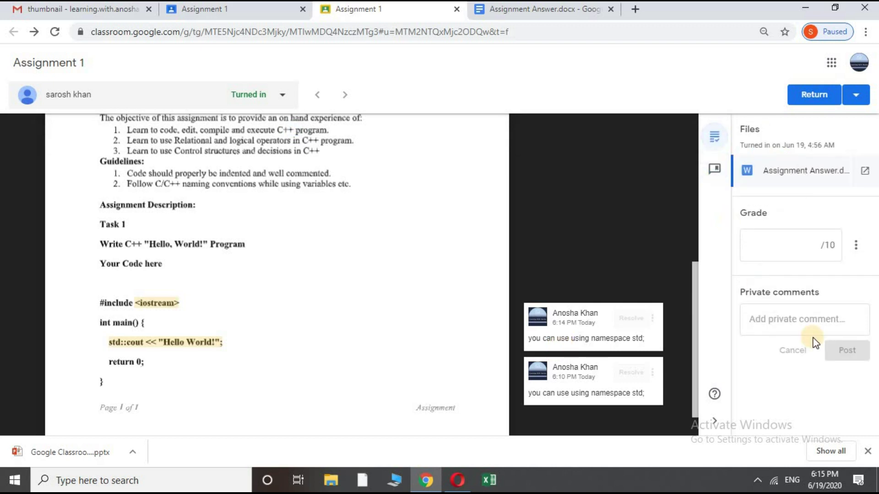
left_click(778, 244)
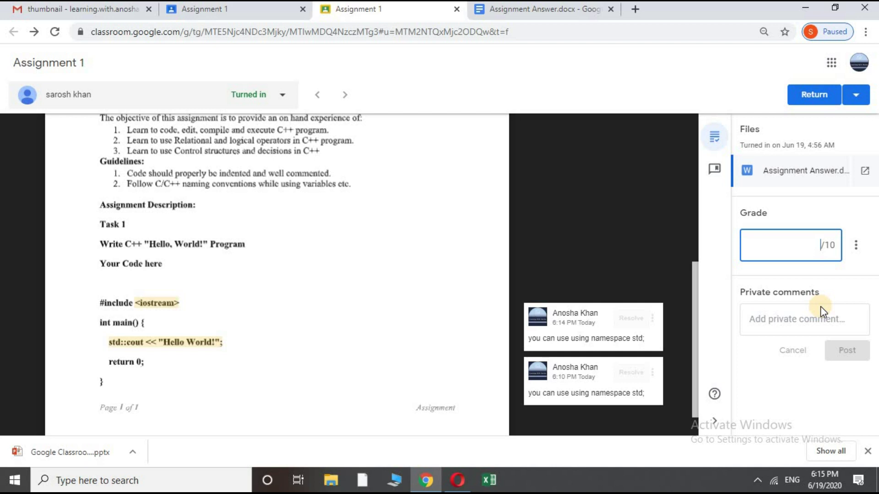
type("9")
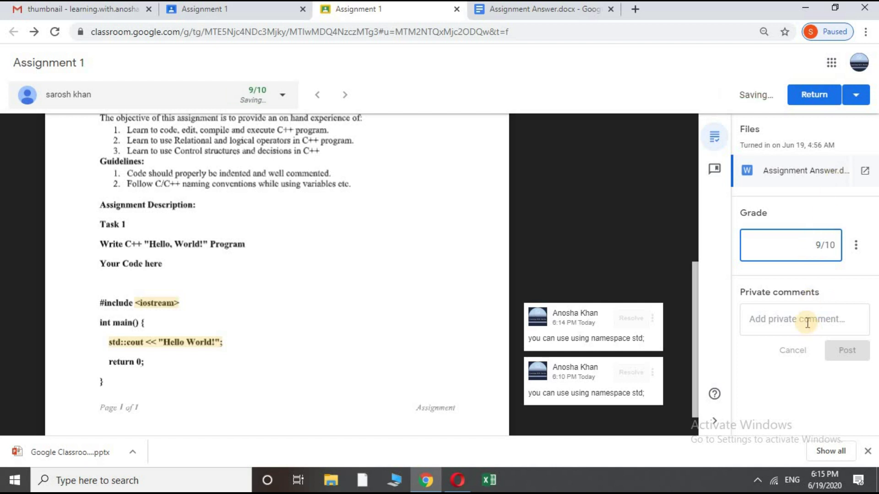
left_click(808, 320)
type("Keep it up")
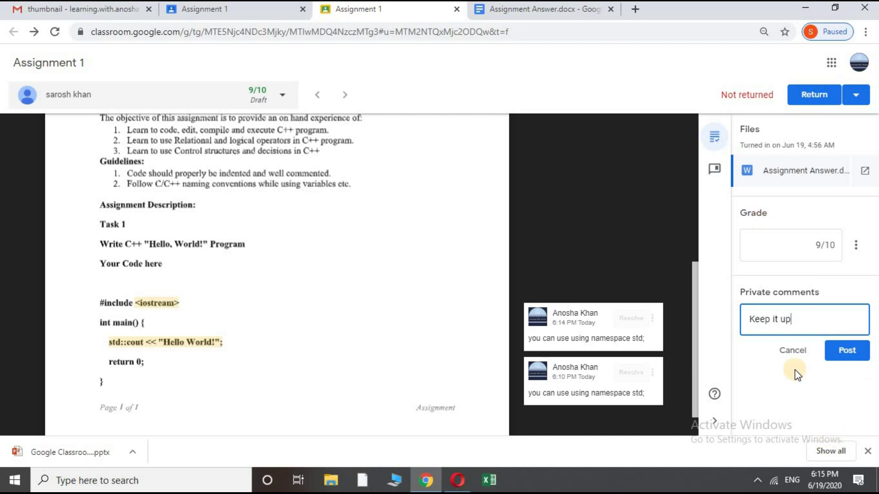
left_click(848, 352)
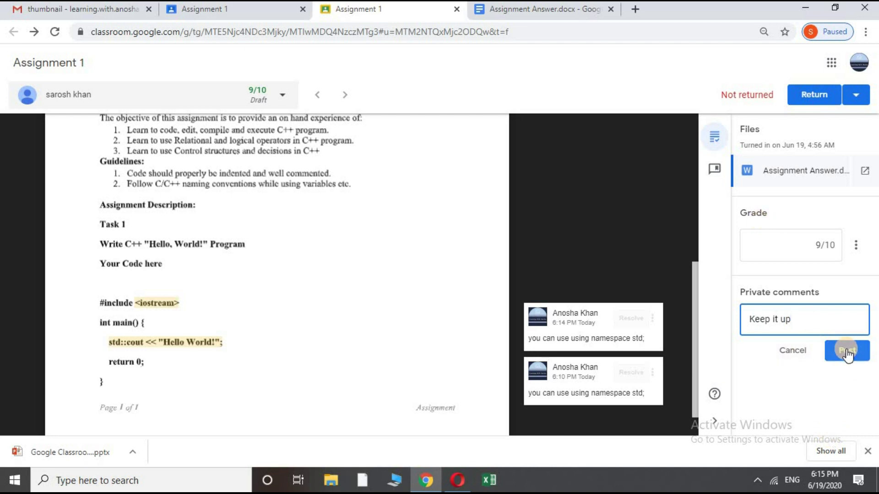
left_click(848, 352)
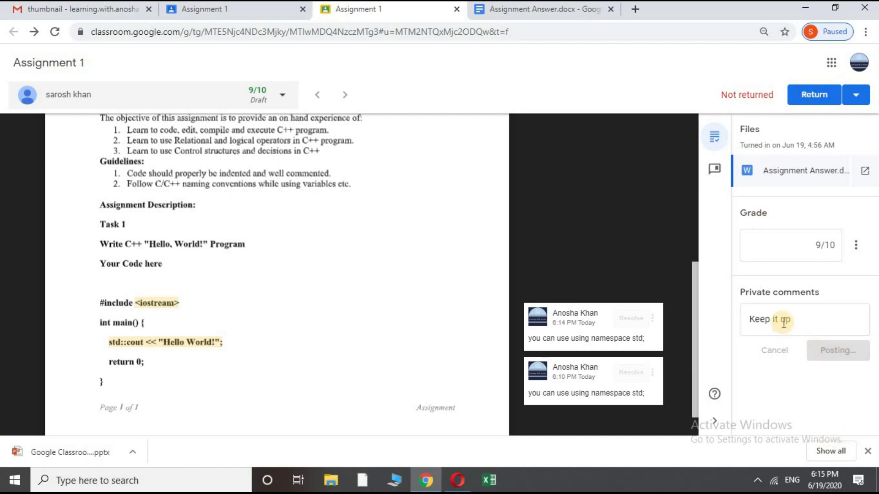
double_click(770, 320)
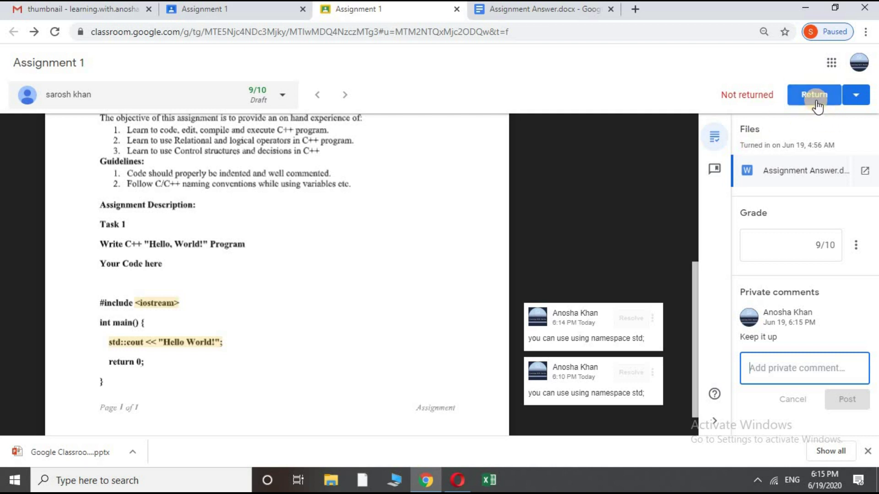
mouse_move(275, 275)
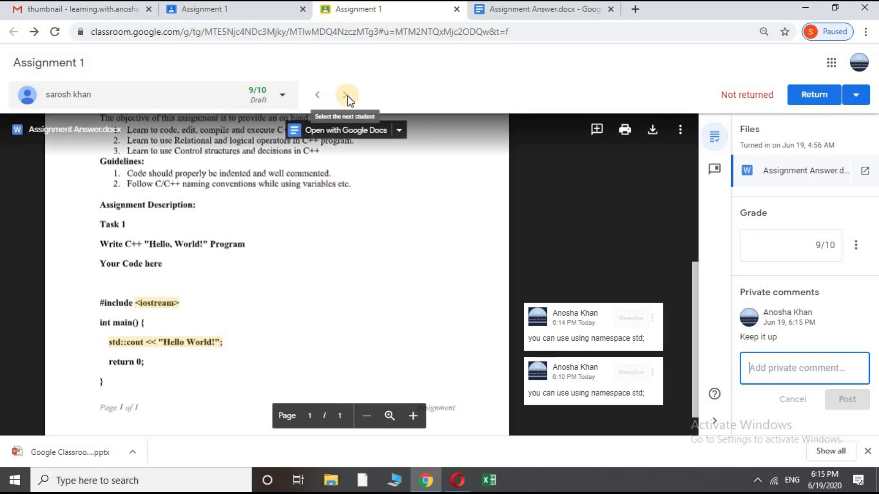
Step: Return the 9/10 graded Assignment 1 to the student, confirming the return
left_click(814, 94)
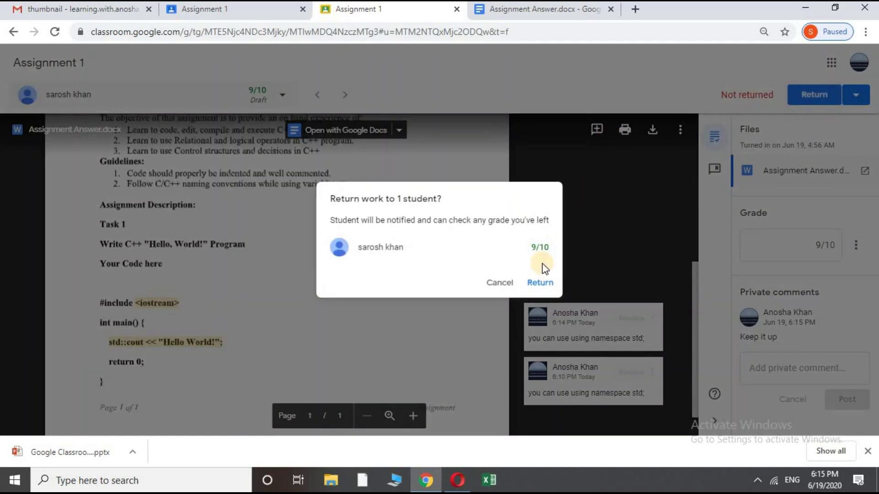
left_click(541, 282)
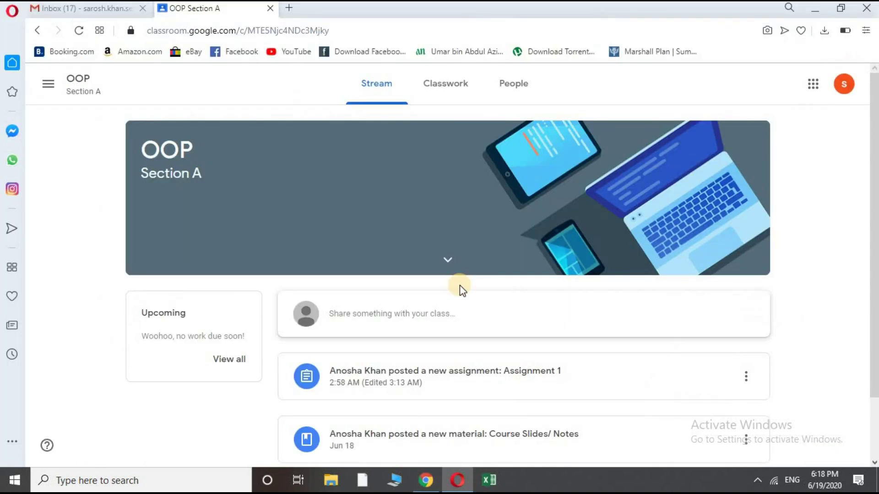
Step: As the student, open Assignment 1's details showing 9/10 and preview the answer document
left_click(445, 84)
scroll(417, 214, "down", 3)
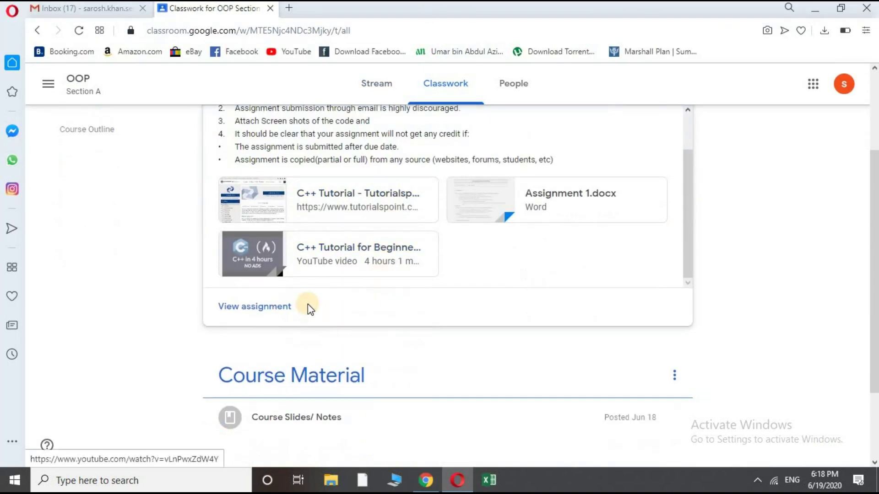
scroll(323, 254, "up", 3)
scroll(481, 275, "up", 3)
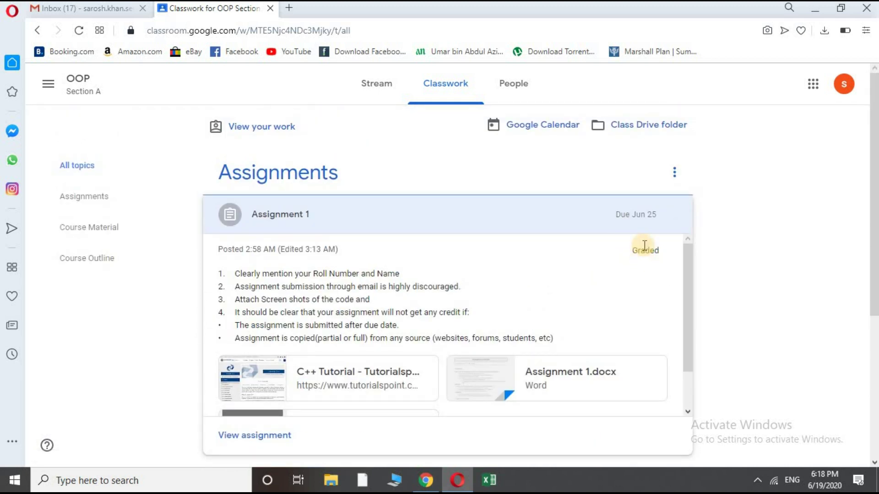
scroll(268, 340, "down", 2)
left_click(255, 435)
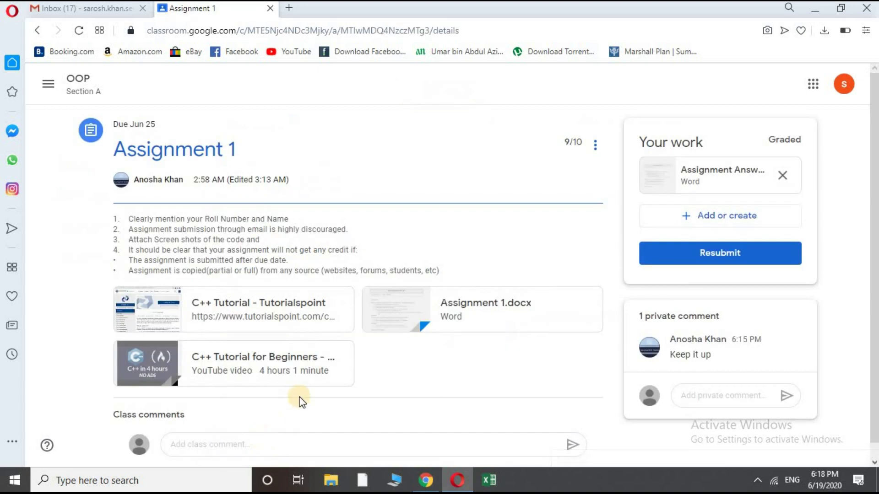
double_click(568, 142)
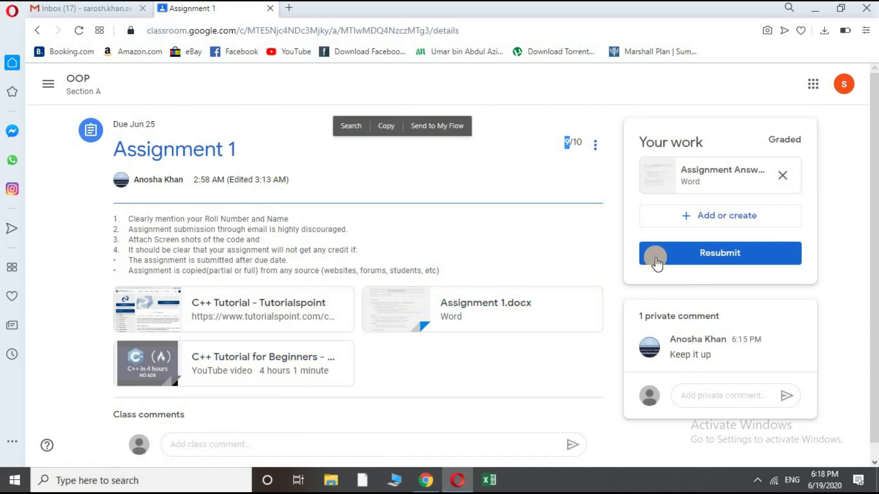
left_click(728, 179)
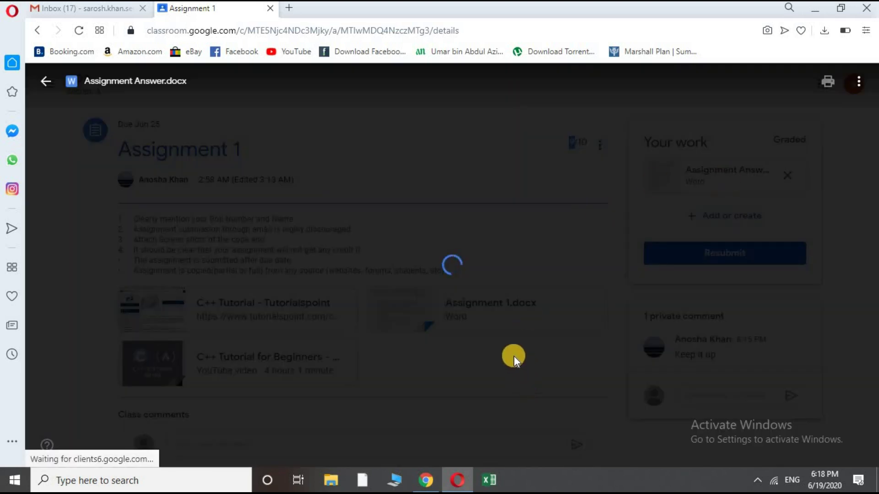
scroll(514, 356, "down", 5)
scroll(508, 344, "down", 3)
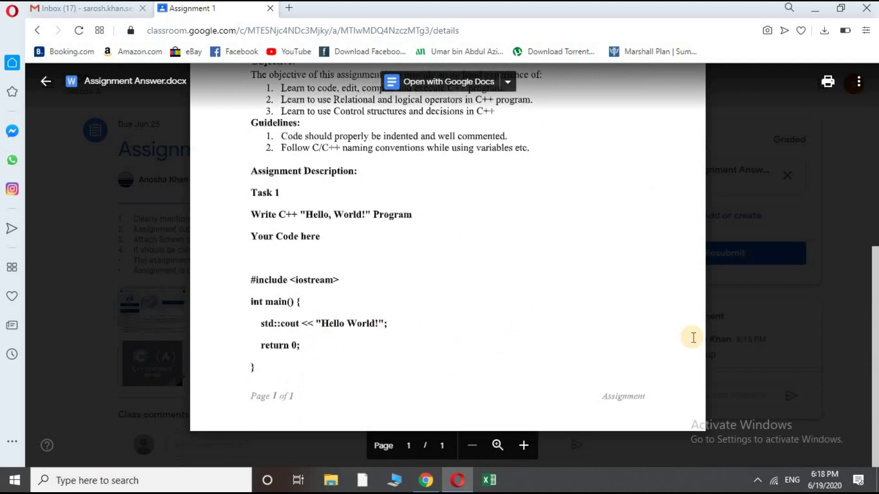
scroll(693, 338, "up", 5)
Step: Read the teacher's <iostream> comment in Google Docs, then close back to Assignment 1
left_click(447, 81)
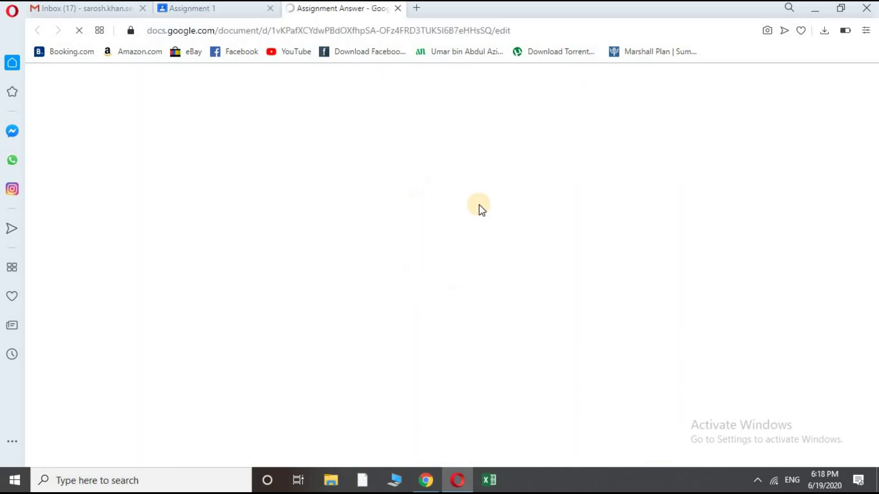
scroll(426, 234, "down", 4)
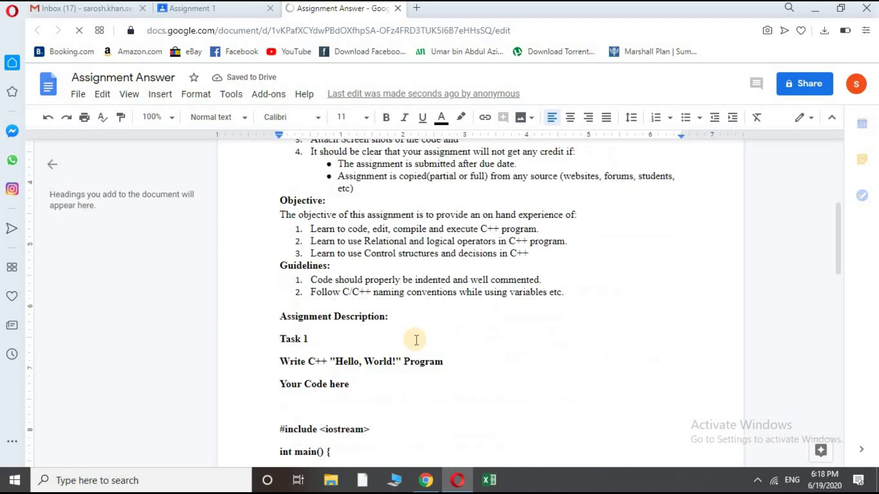
scroll(416, 340, "down", 5)
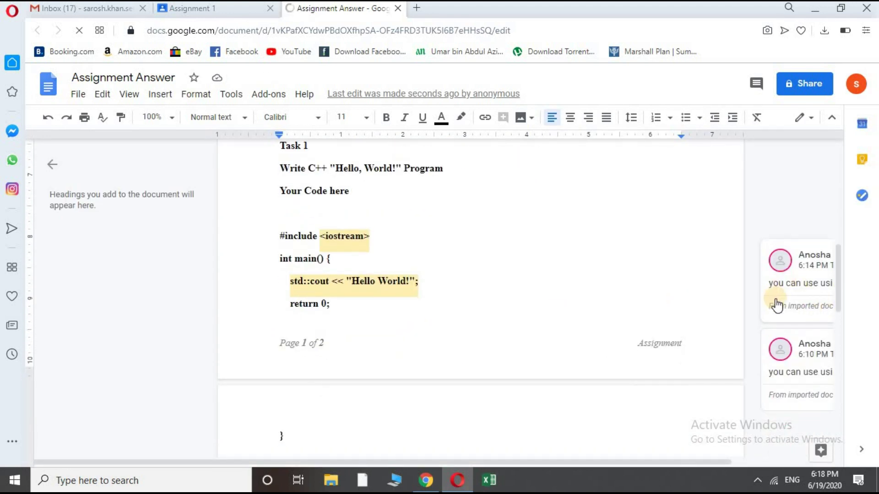
left_click(326, 234)
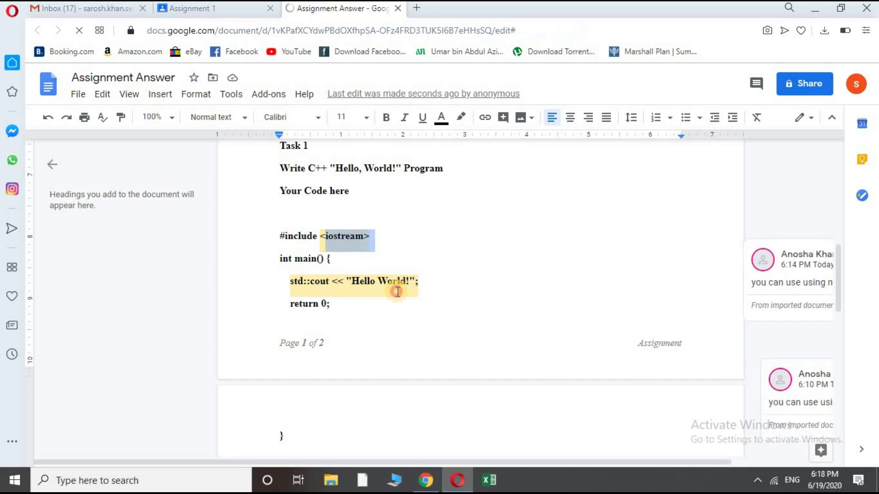
left_click(336, 241)
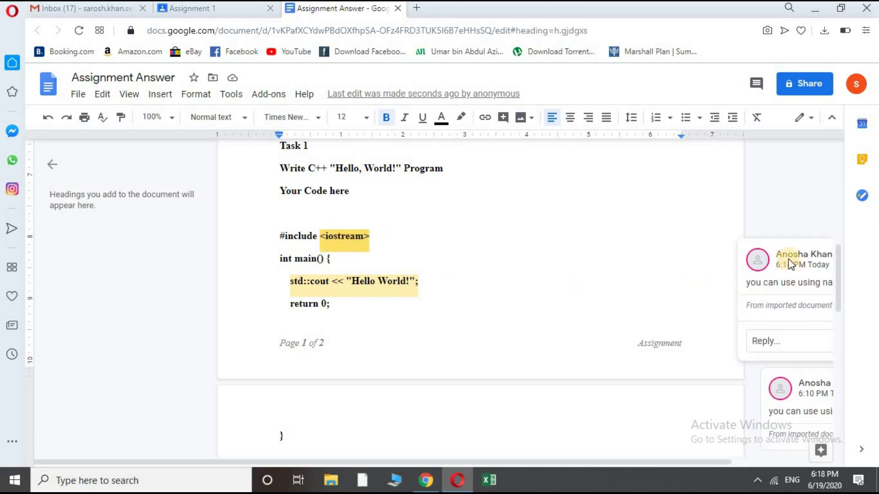
scroll(444, 313, "down", 1)
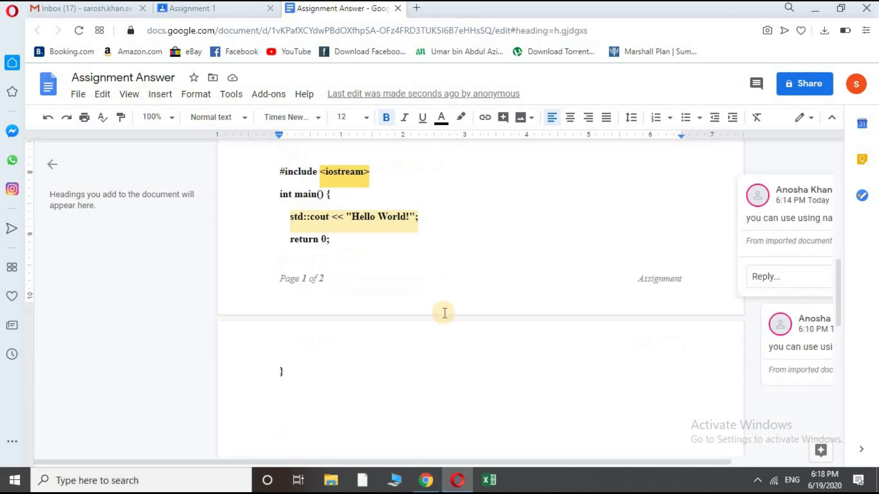
scroll(444, 314, "up", 5)
scroll(444, 314, "up", 5)
scroll(445, 314, "up", 3)
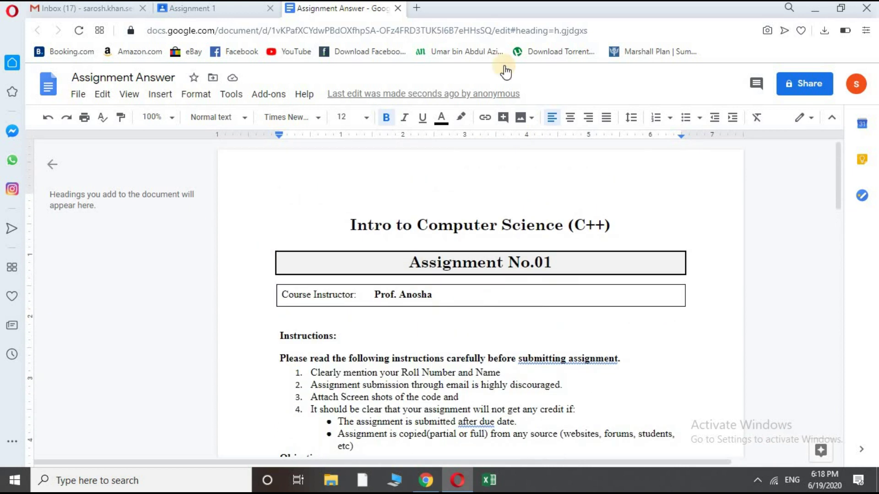
left_click(399, 9)
left_click(738, 255)
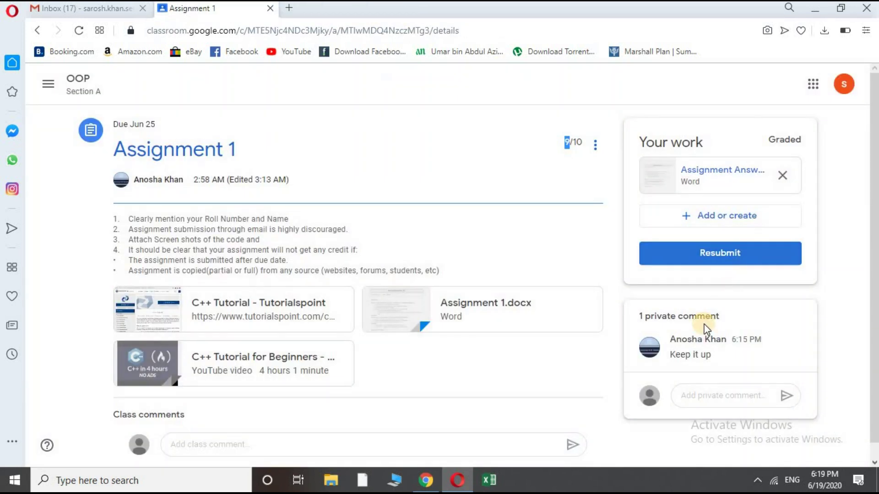
mouse_move(721, 347)
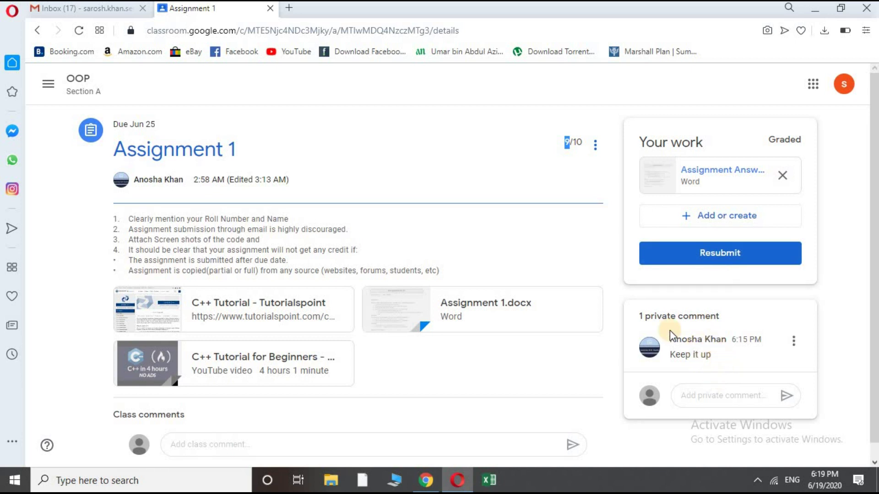
Step: Send the private reply 'thanks' to the teacher on graded Assignment 1
left_click(719, 397)
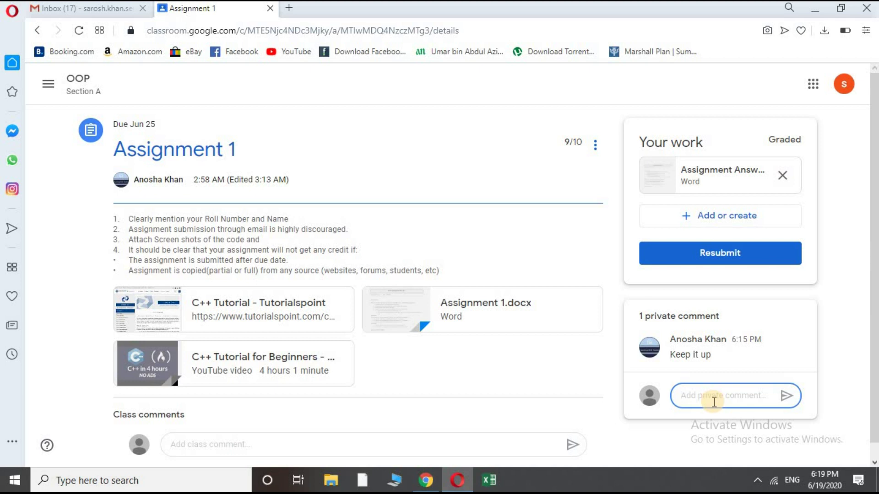
type("thanks")
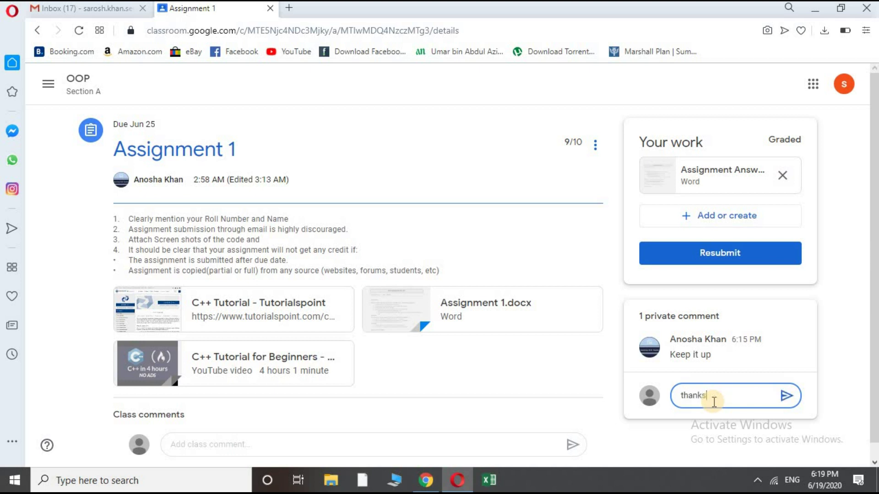
left_click(787, 396)
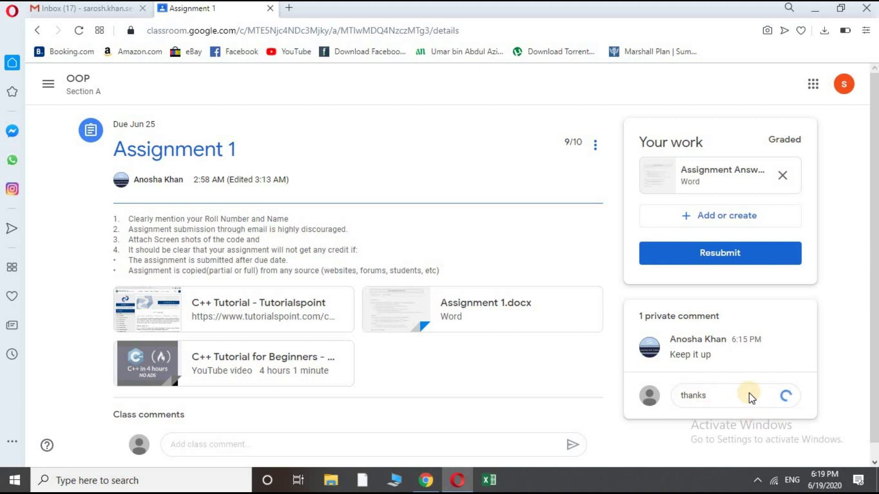